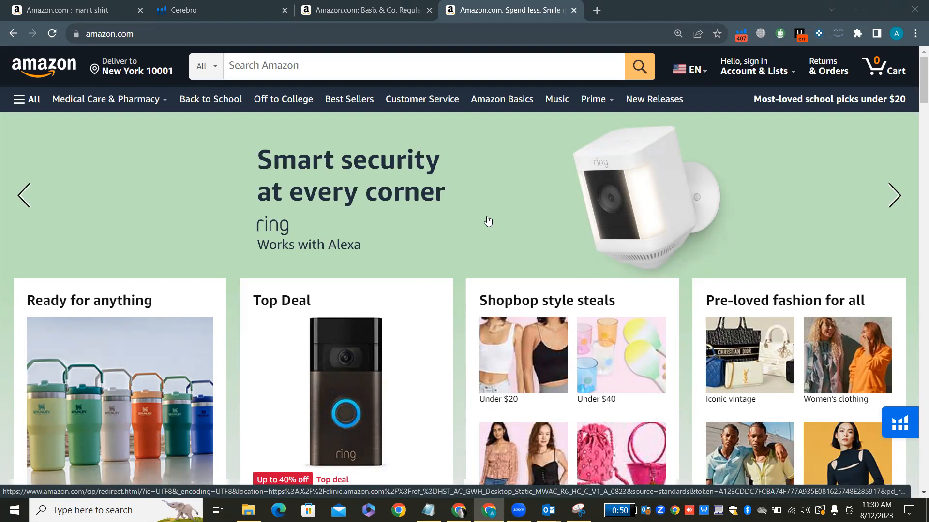
# Run the Helium 10 Xray product research on the Amazon search results for "man t shirt".
pyautogui.click(106, 12)
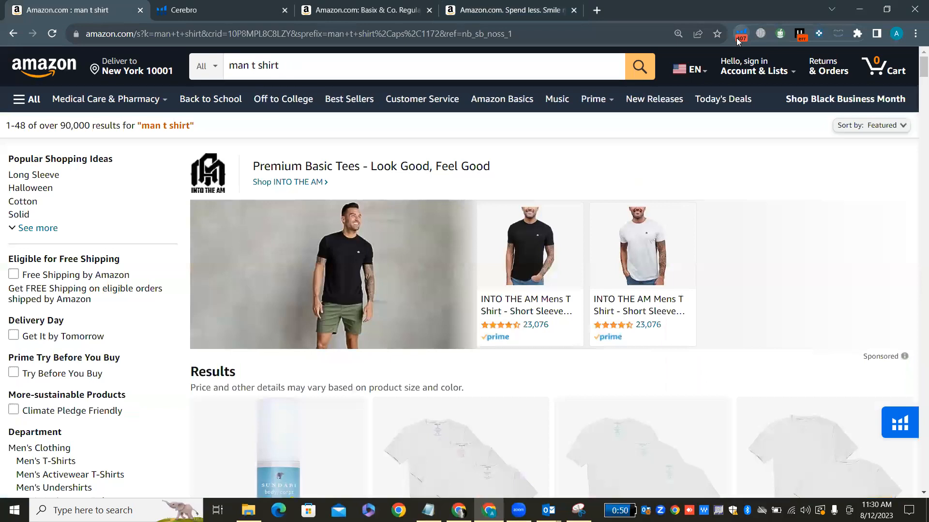
pyautogui.click(740, 34)
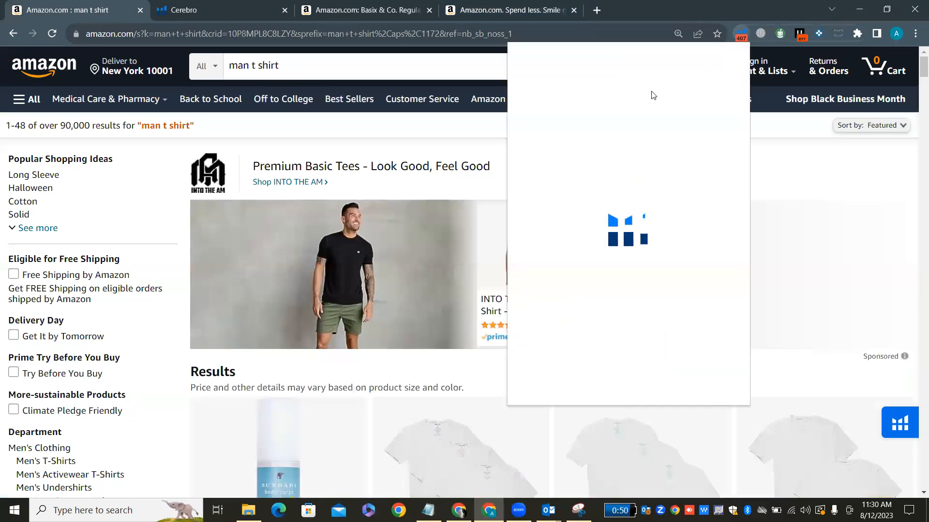
pyautogui.click(563, 128)
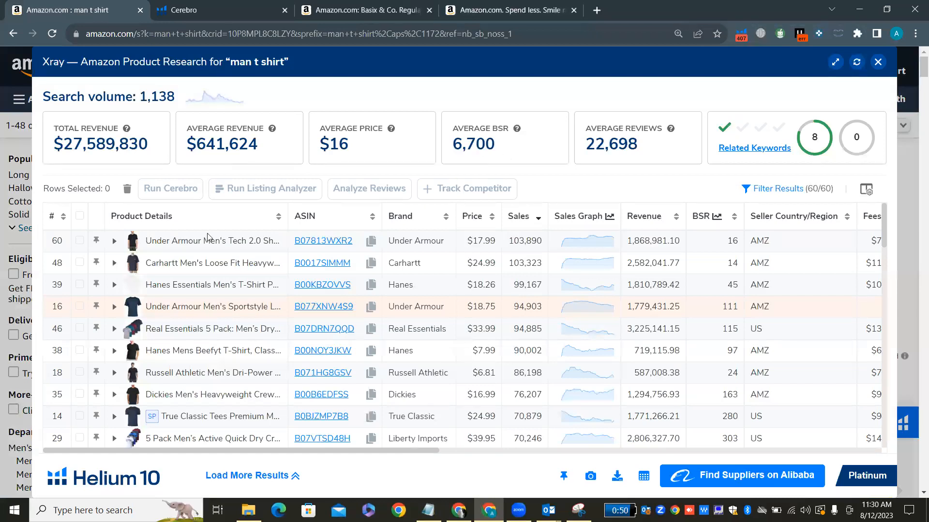
# Select the first five products in the Xray list, from Under Armour Men's Tech 2.0 to Real Essentials 5 Pack, and run Cerebro on them.
pyautogui.click(80, 240)
pyautogui.click(80, 263)
pyautogui.click(80, 285)
pyautogui.click(79, 306)
pyautogui.click(79, 329)
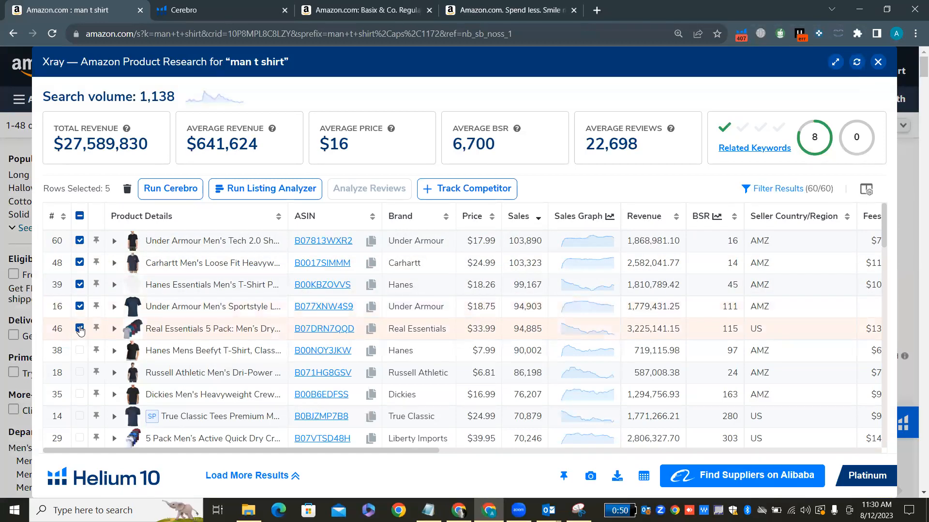
pyautogui.click(182, 194)
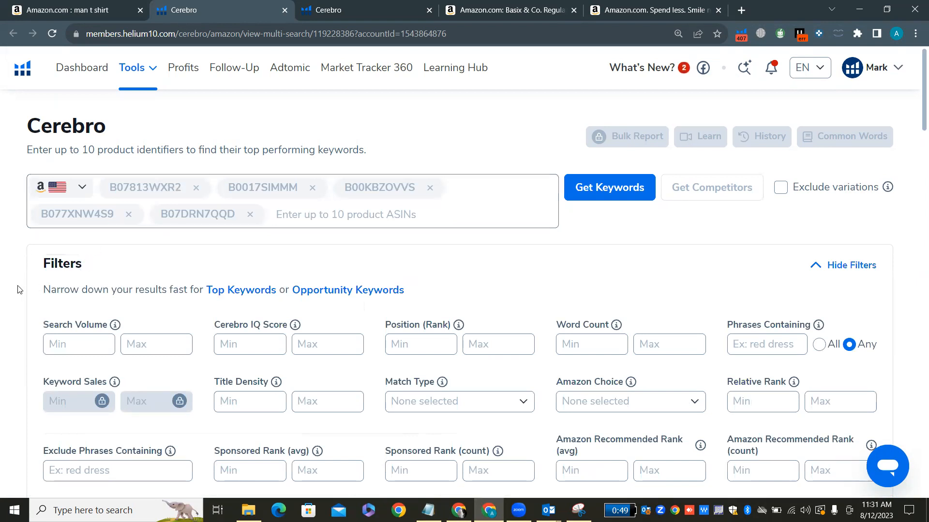
# Sort the multi-product keyword results by search volume, from highest to lowest.
pyautogui.scroll(-9, 18, 289)
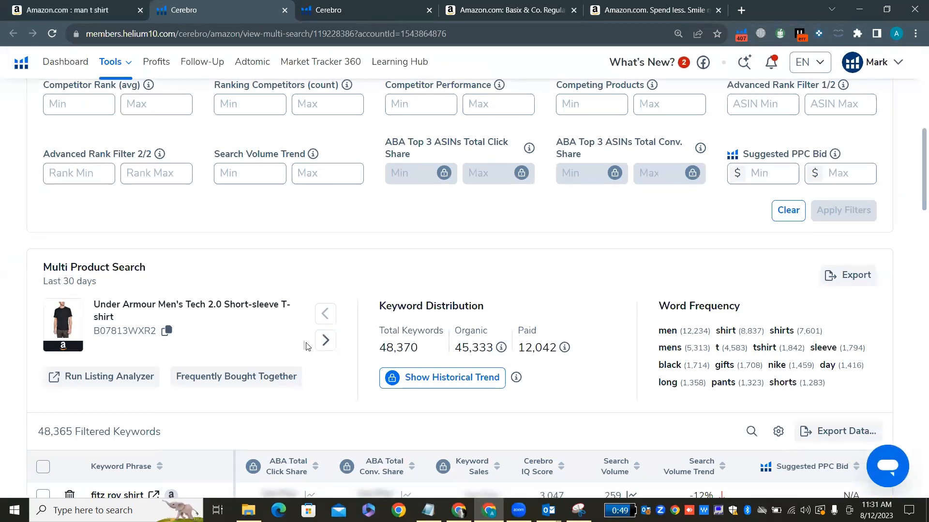
pyautogui.click(325, 340)
pyautogui.scroll(-3, 14, 376)
pyautogui.scroll(-2, 14, 376)
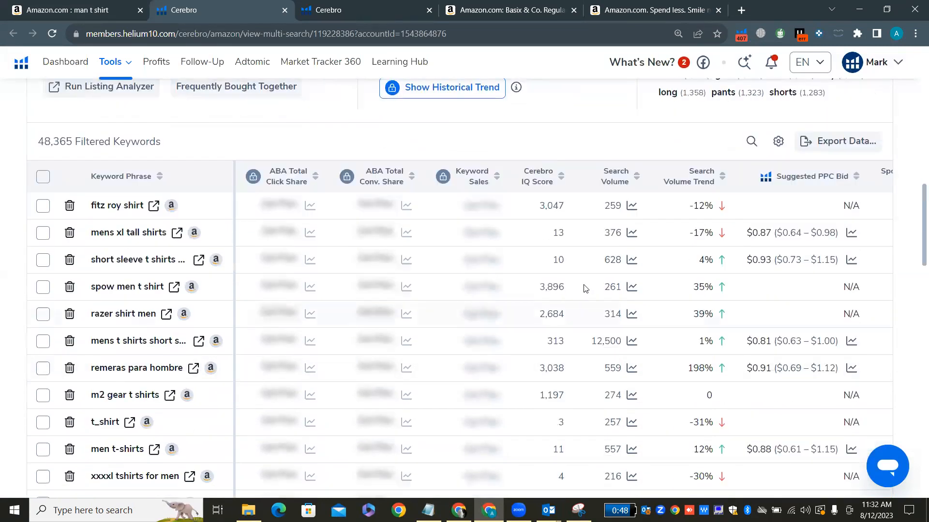
pyautogui.hscroll(1, 583, 285)
pyautogui.hscroll(5, 583, 285)
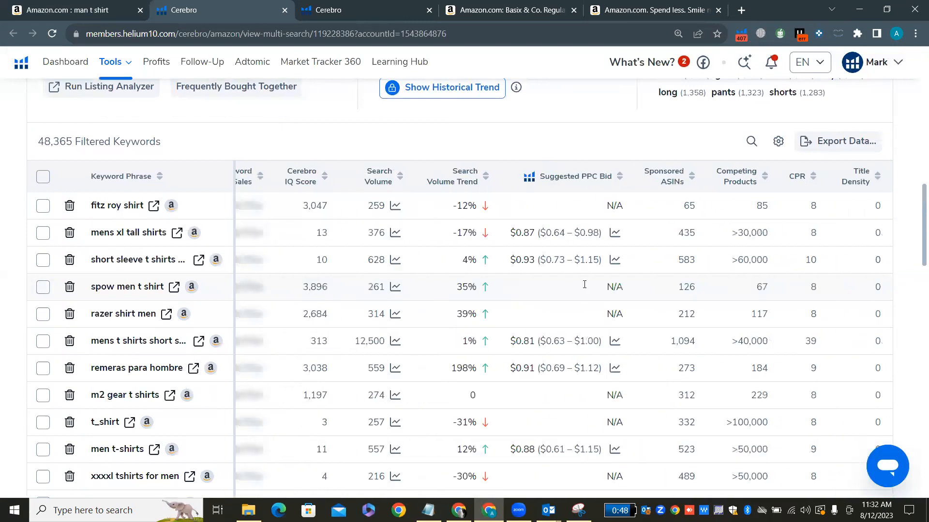
pyautogui.hscroll(-4, 585, 288)
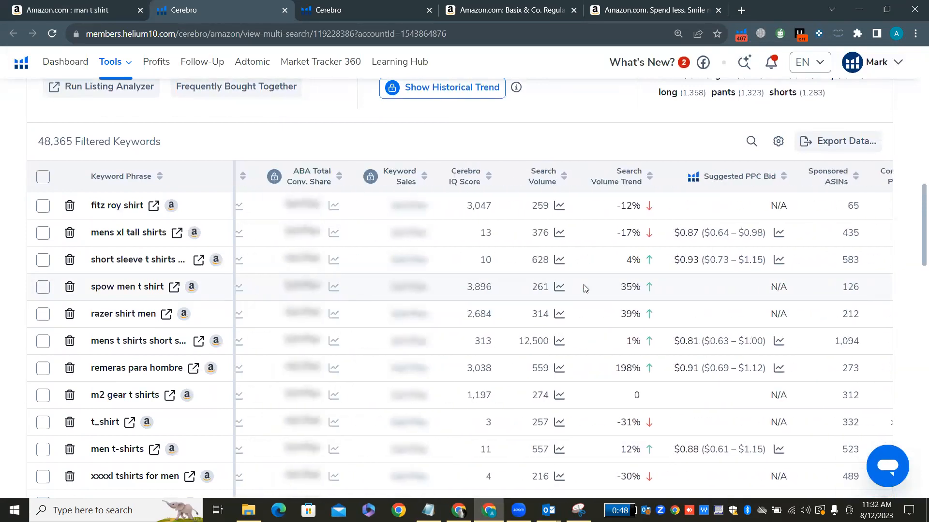
pyautogui.click(565, 176)
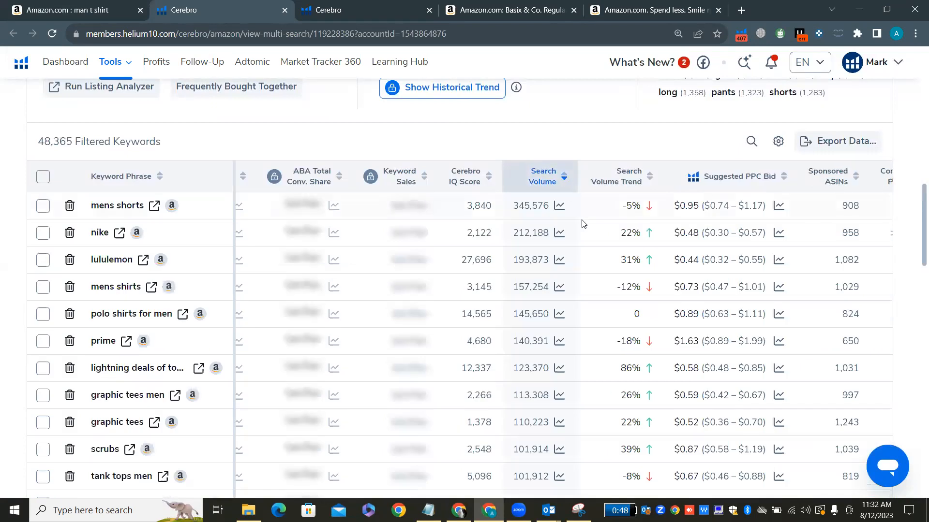
# Examine the sponsored, organic position, relative and competitor rank columns against the order of the entered product ASINs.
pyautogui.hscroll(5, 588, 229)
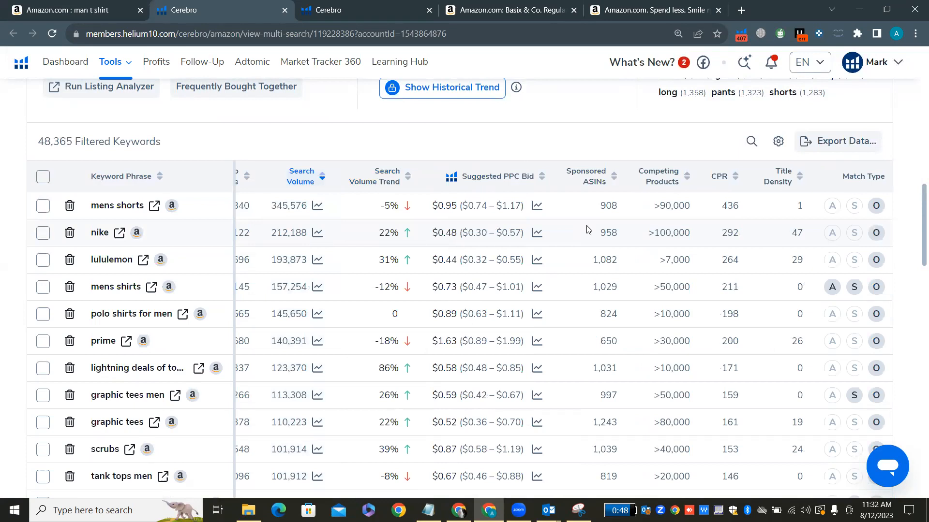
pyautogui.hscroll(1, 588, 230)
pyautogui.hscroll(7, 588, 230)
pyautogui.hscroll(7, 588, 229)
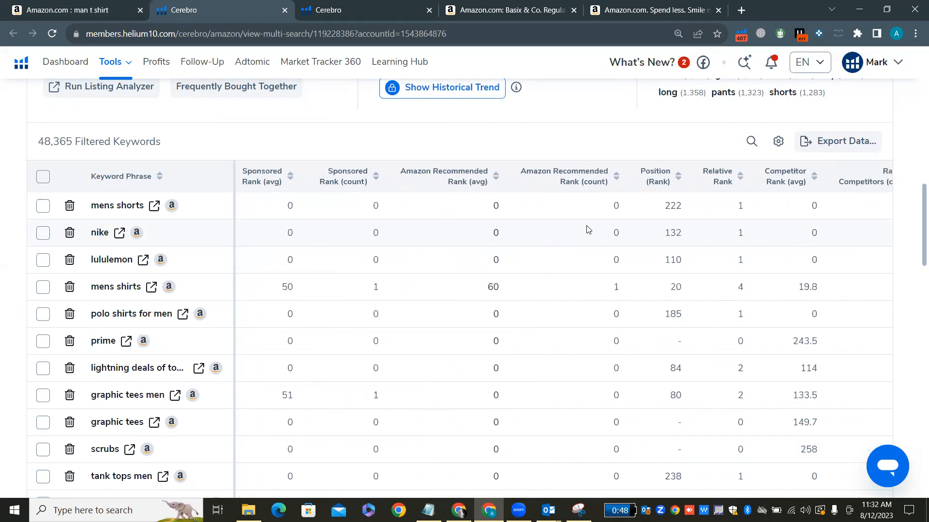
pyautogui.hscroll(1, 588, 229)
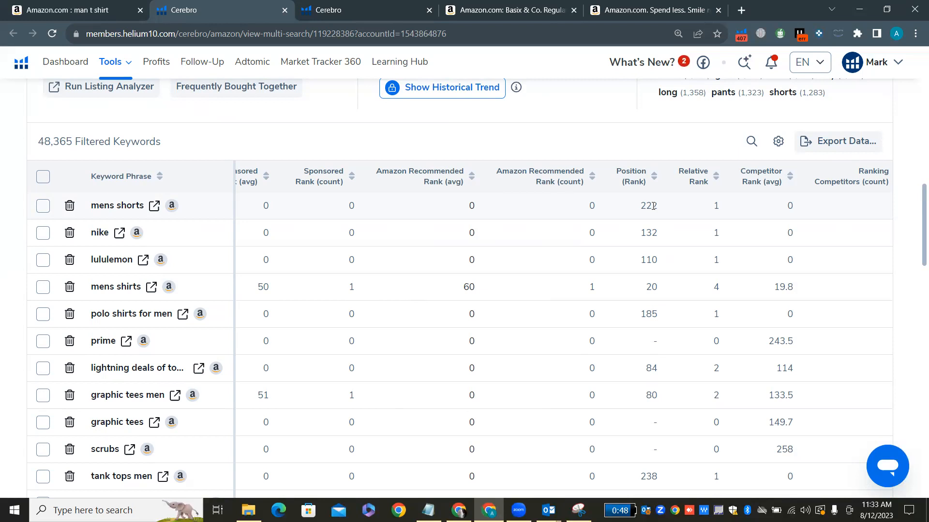
pyautogui.scroll(10, 653, 206)
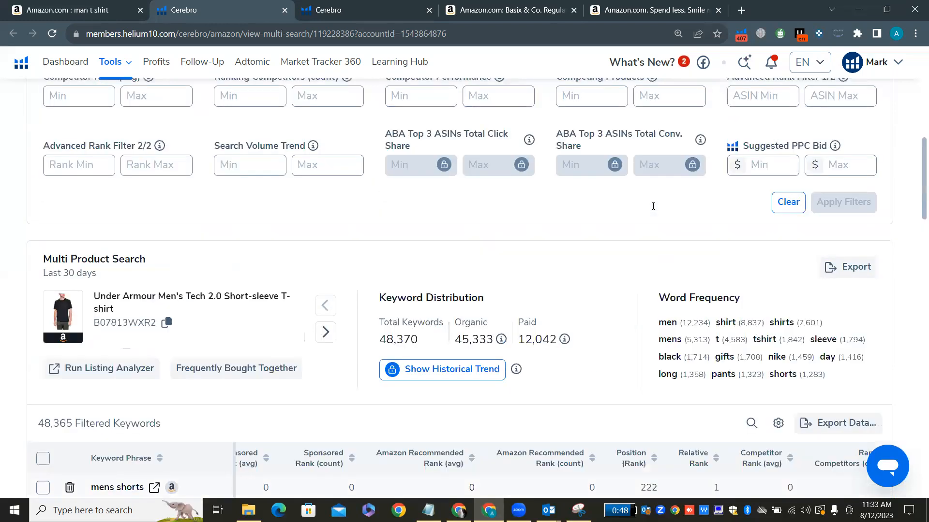
pyautogui.scroll(3, 652, 208)
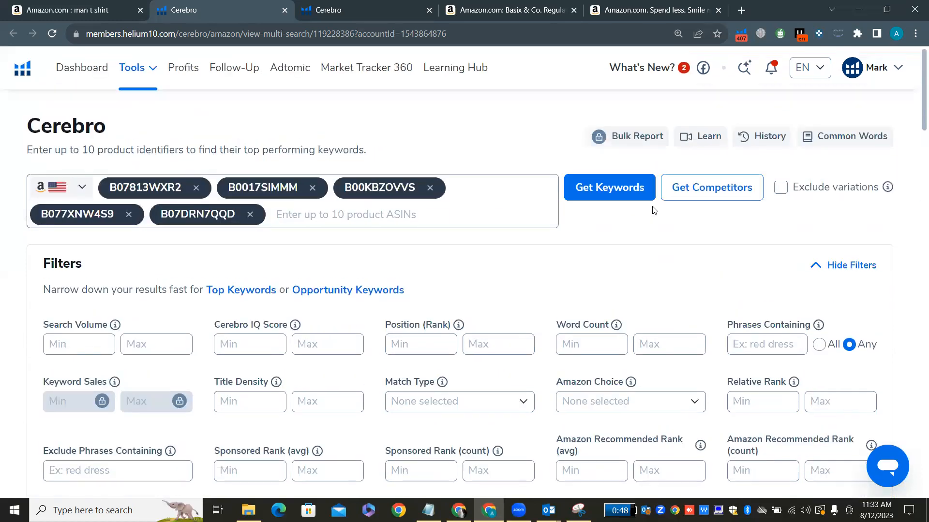
pyautogui.scroll(-12, 653, 210)
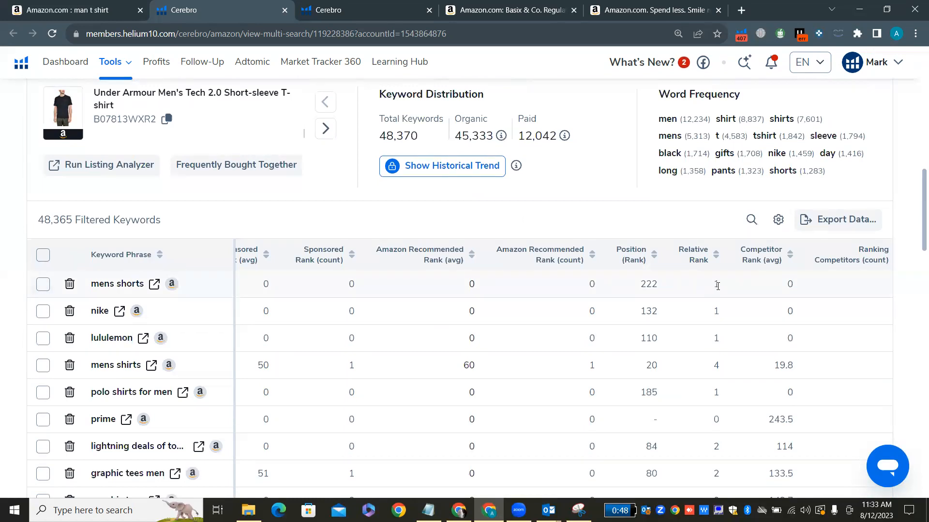
pyautogui.moveTo(717, 286)
pyautogui.moveTo(717, 367)
# Open a new blank Cerebro reverse product lookup and return to the Xray results for "man t shirt".
pyautogui.click(111, 70)
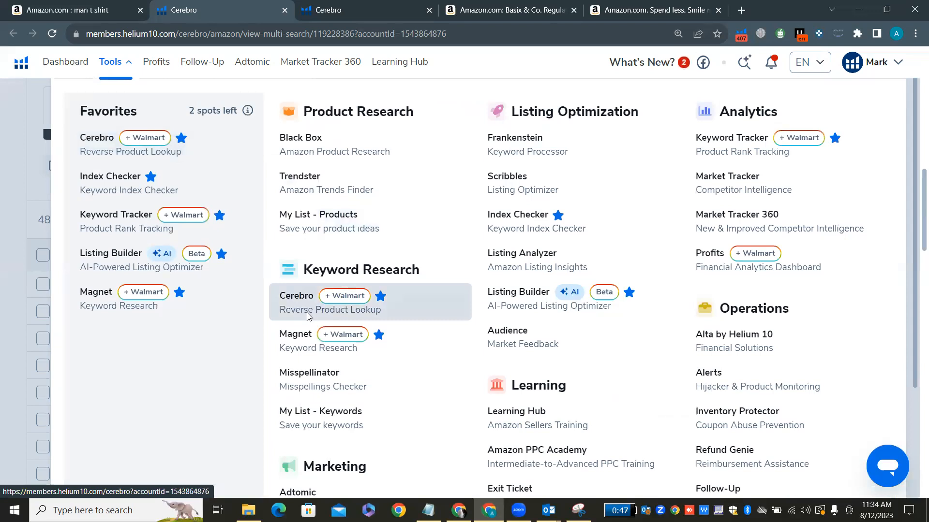
pyautogui.click(307, 314)
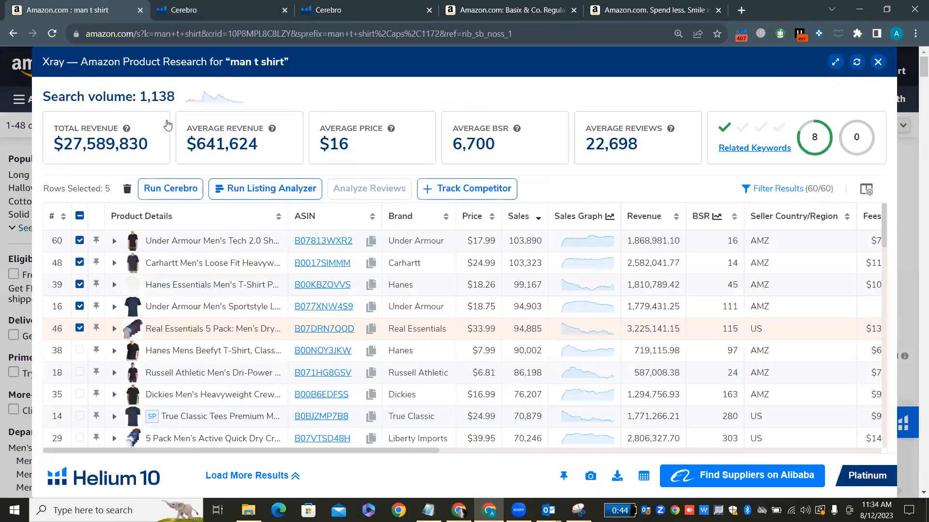
pyautogui.click(72, 10)
pyautogui.moveTo(191, 244)
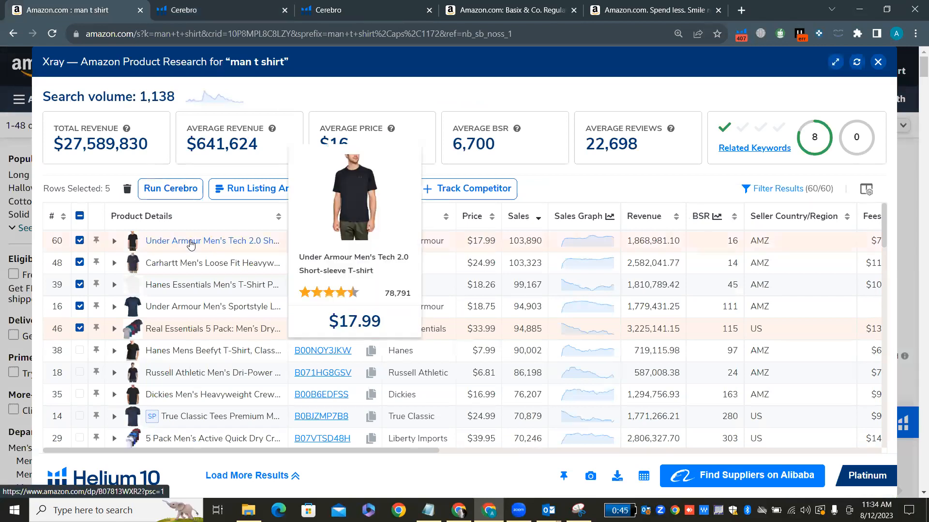
# Copy the ASIN B0C56S7F7T from the Basix & Co. T-shirt page's address and add it as the first product in the blank Cerebro lookup.
pyautogui.click(368, 4)
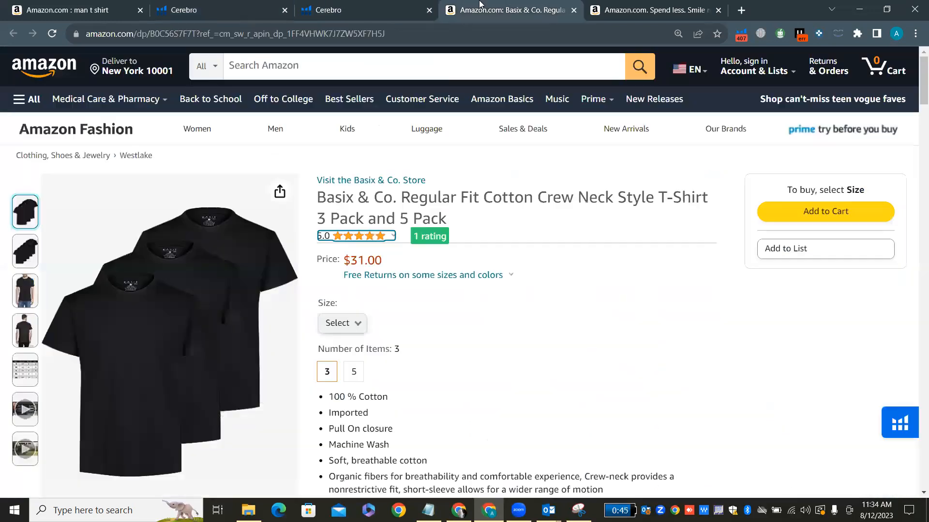
pyautogui.click(482, 5)
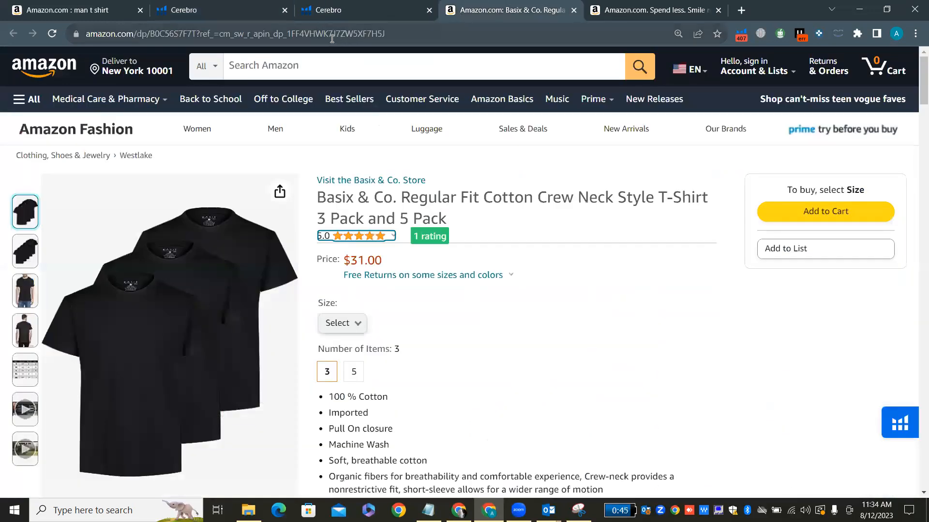
pyautogui.doubleClick(173, 37)
pyautogui.hotkey('ctrl', 'c')
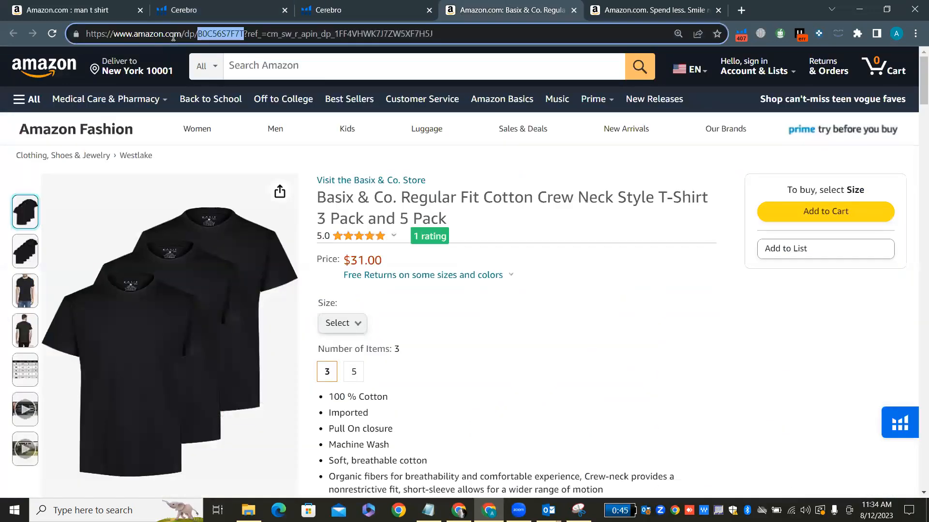
pyautogui.click(310, 7)
pyautogui.click(223, 6)
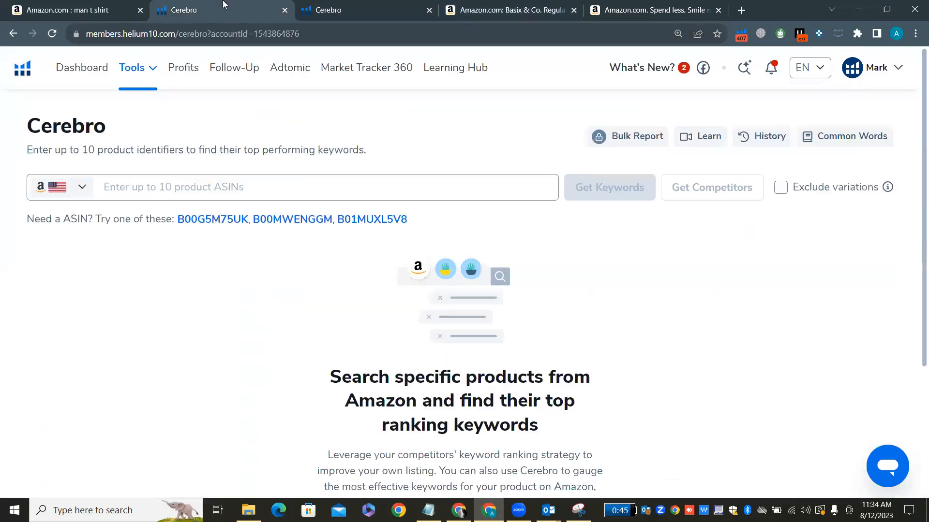
pyautogui.click(159, 184)
pyautogui.hotkey('ctrl', 'v')
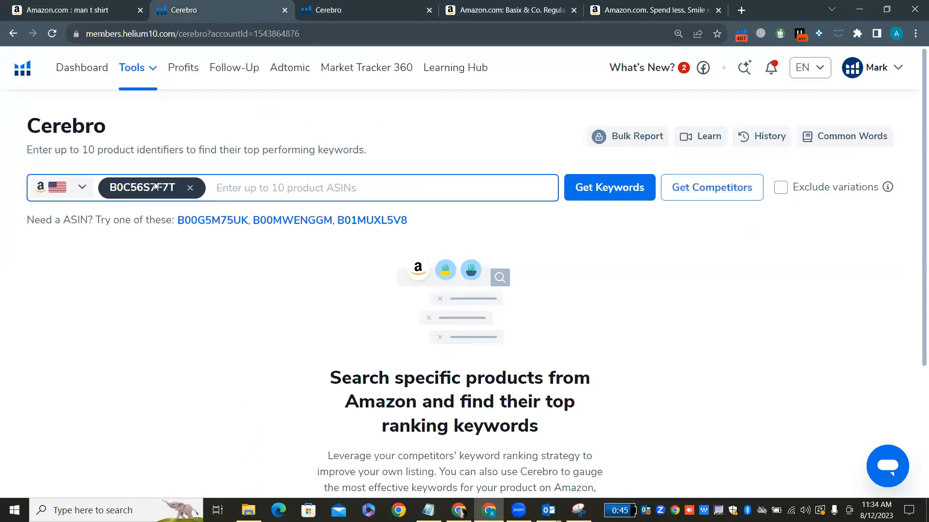
# Copy the Under Armour Men's Tech 2.0 shirt's ASIN B07813WXR2 from Xray and add it to the Cerebro lookup.
pyautogui.click(108, 9)
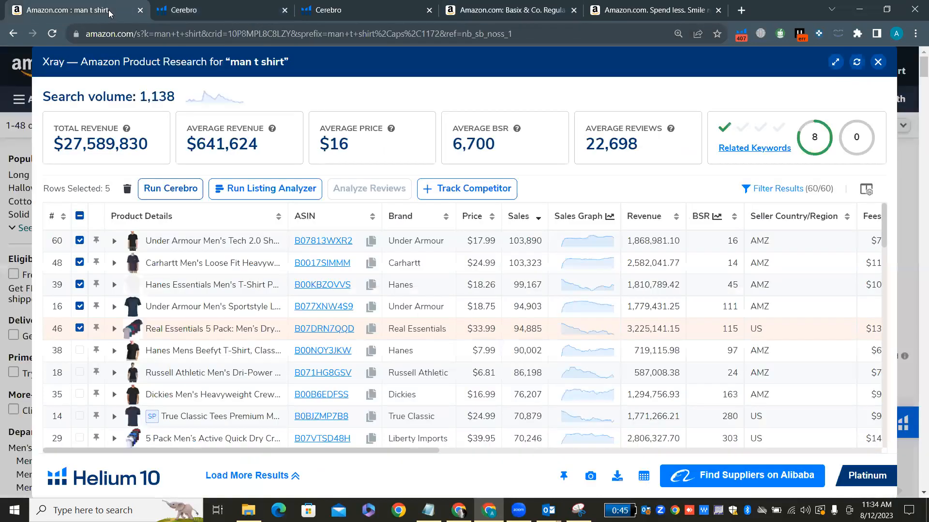
pyautogui.click(369, 242)
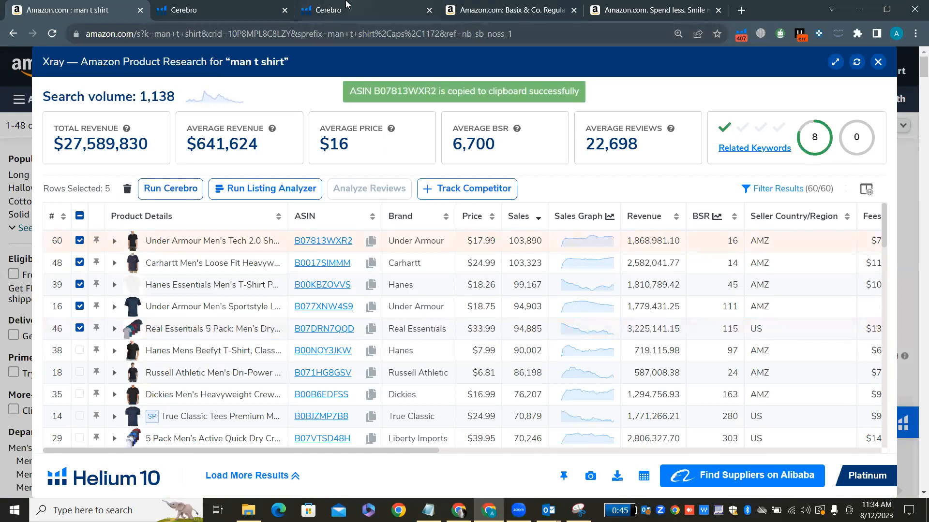
pyautogui.click(266, 5)
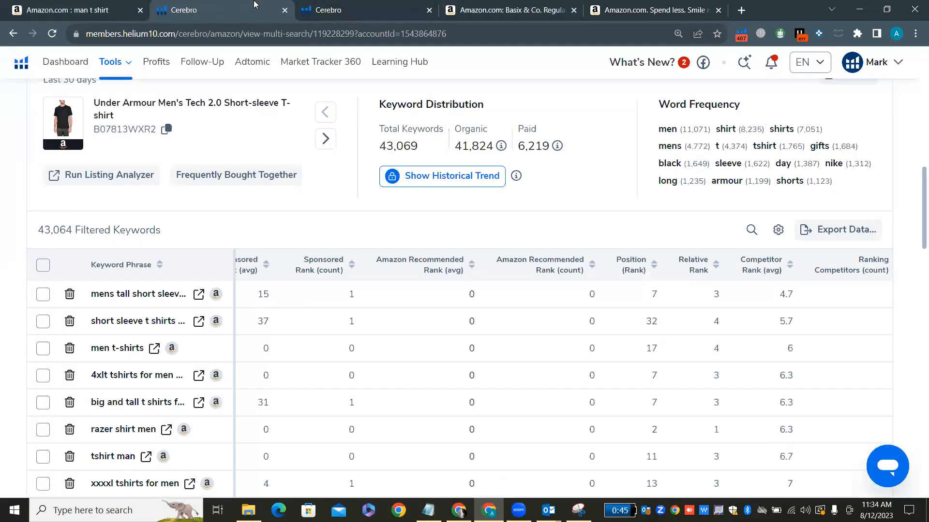
pyautogui.click(337, 5)
pyautogui.click(254, 186)
pyautogui.hotkey('ctrl', 'v')
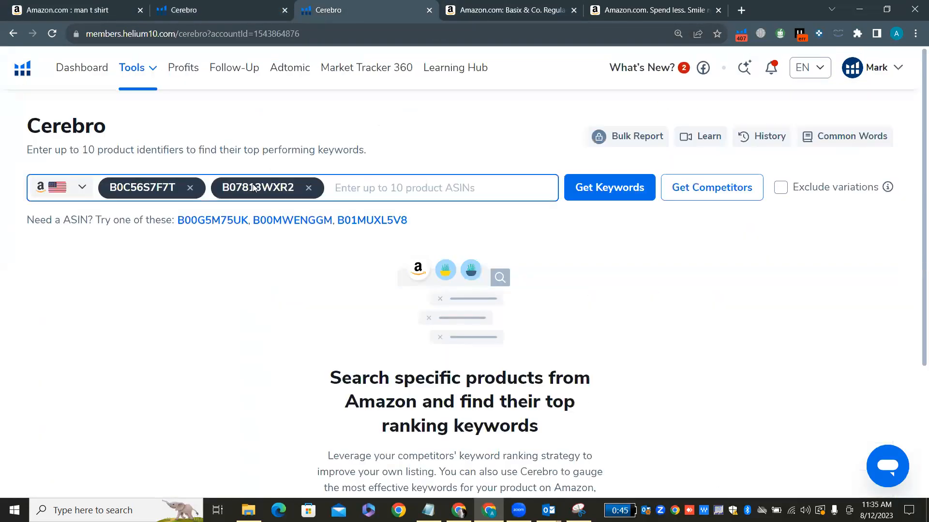
# Copy the Carhartt Men's Loose Fit shirt's ASIN B0017SIMMM from Xray and add it to the Cerebro lookup.
pyautogui.click(73, 7)
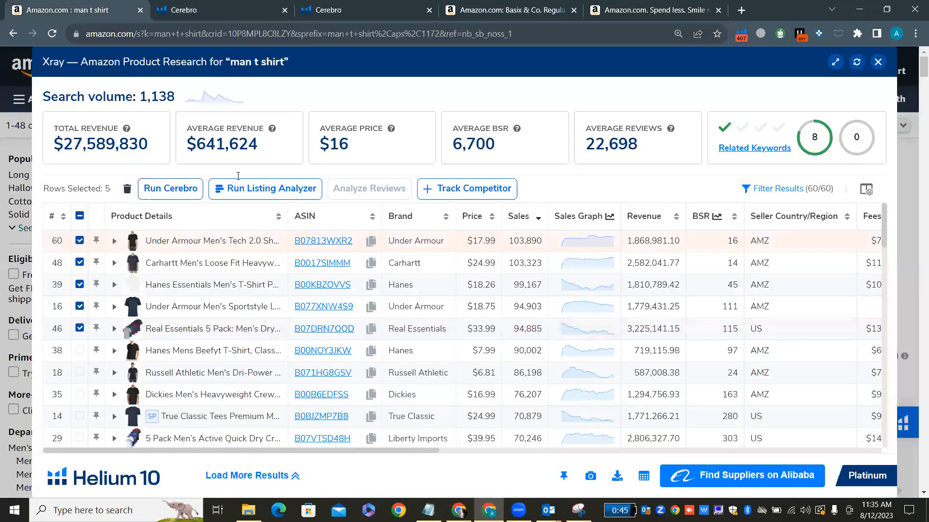
pyautogui.click(370, 263)
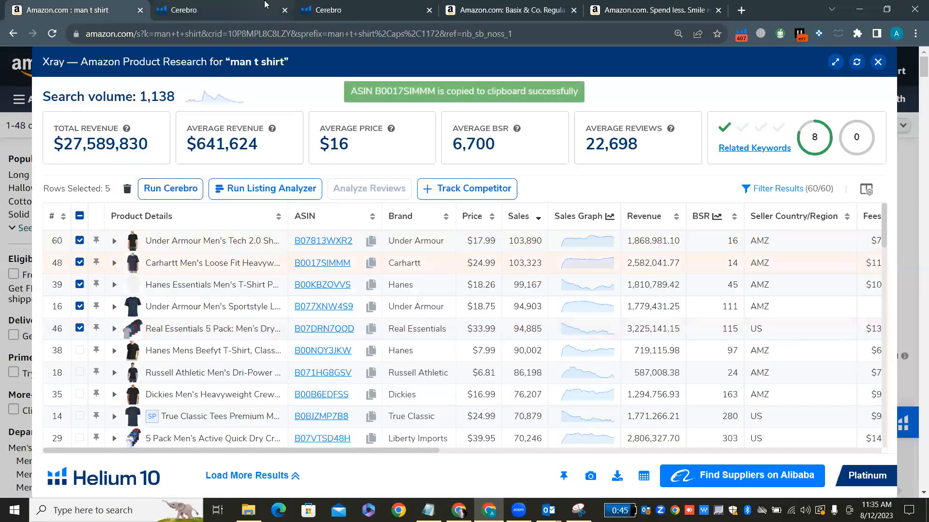
pyautogui.click(252, 10)
pyautogui.click(367, 10)
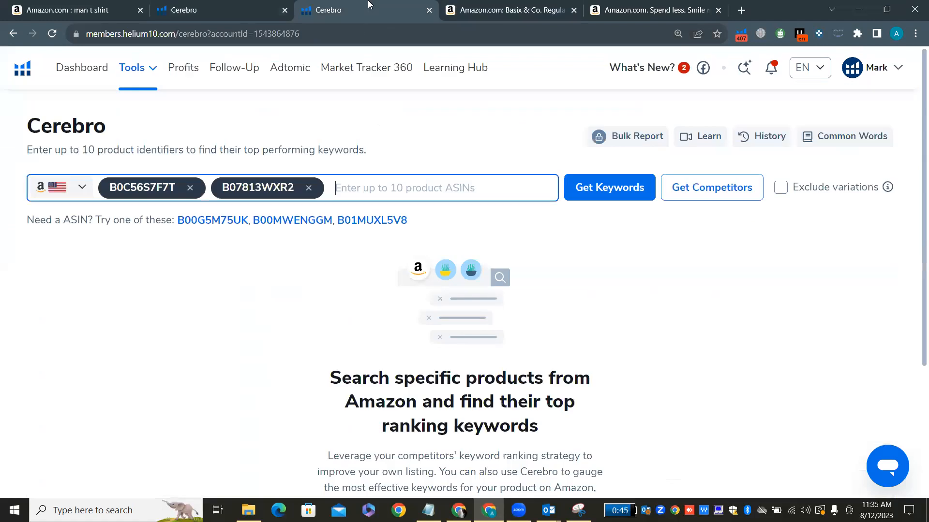
pyautogui.click(347, 193)
pyautogui.hotkey('ctrl', 'v')
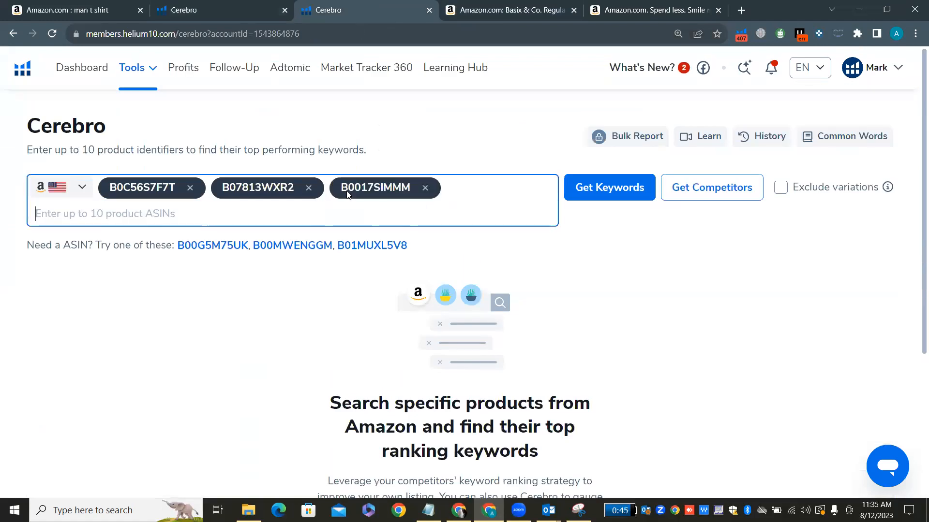
# Close the earlier Cerebro results page and add the Hanes Essentials T-shirt's ASIN B00KBZOVVS from Xray to the remaining Cerebro lookup.
pyautogui.click(284, 10)
pyautogui.click(134, 4)
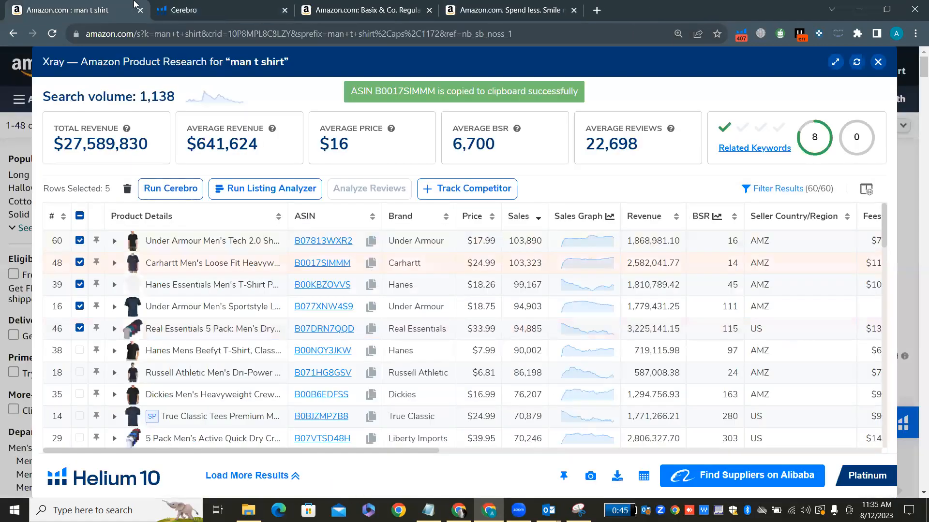
pyautogui.click(371, 285)
pyautogui.click(259, 10)
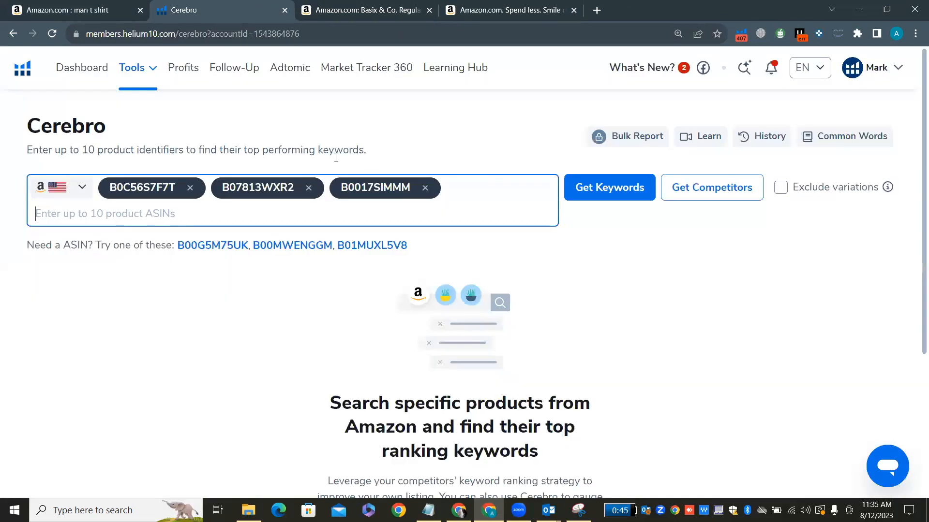
pyautogui.hotkey('ctrl', 'v')
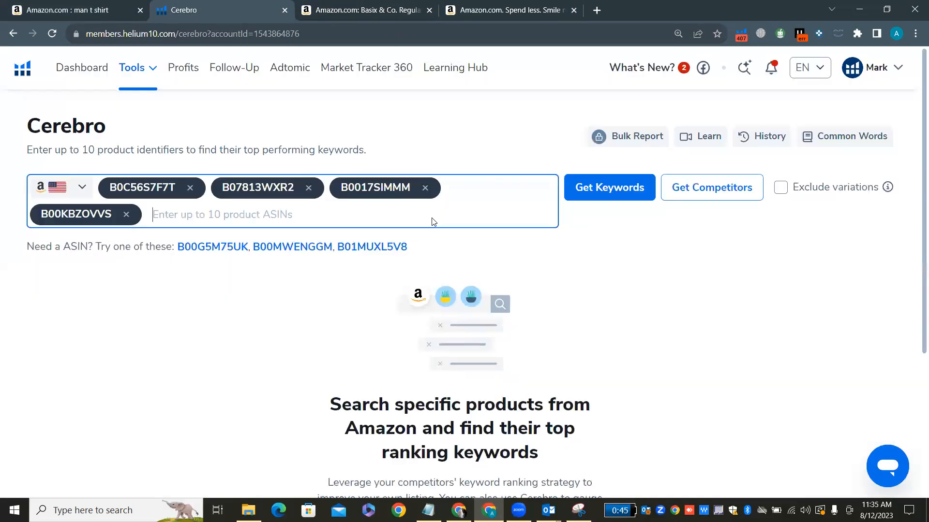
# Copy the Under Armour Men's Sportstyle shirt's ASIN B077XNW4S9 from Xray and add it to the Cerebro lookup.
pyautogui.click(116, 3)
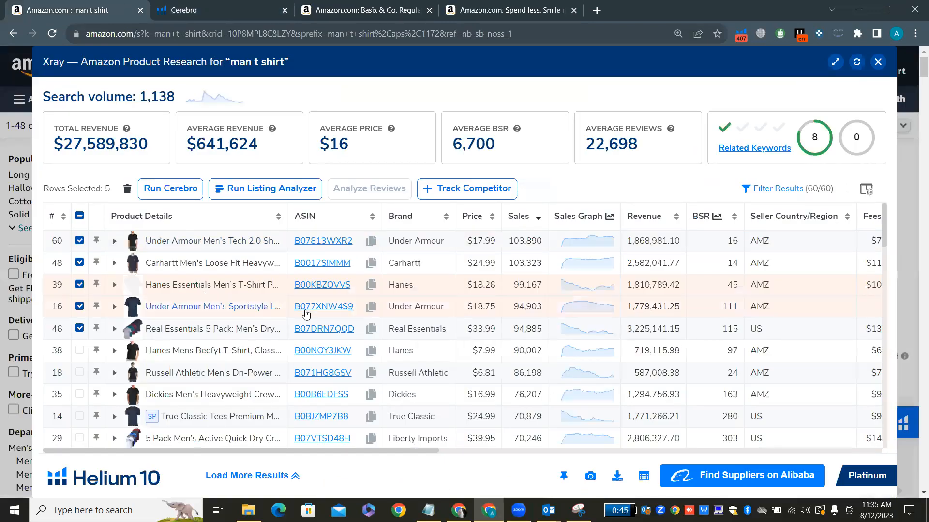
pyautogui.click(371, 308)
pyautogui.click(218, 5)
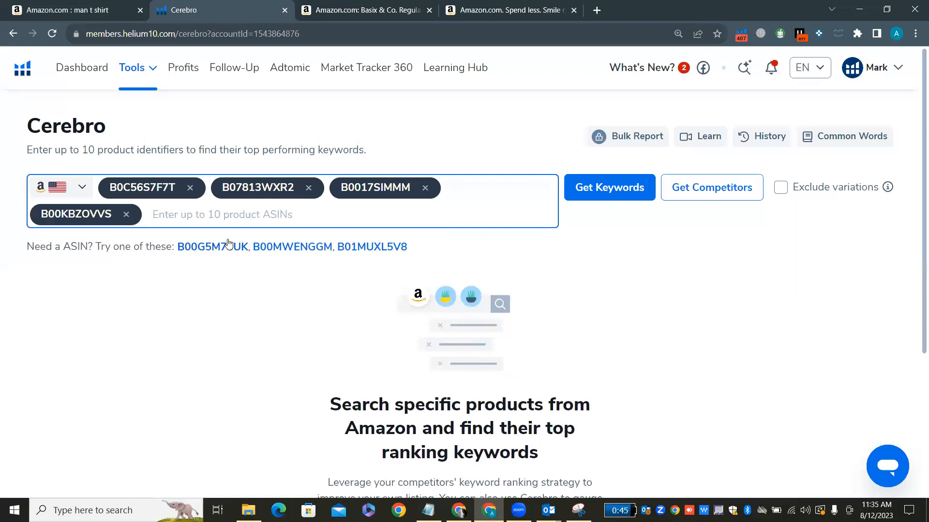
pyautogui.hotkey('ctrl', 'v')
# Copy the Real Essentials 5 Pack shirt's ASIN B07DRN7QQD from Xray and add it to the Cerebro lookup.
pyautogui.click(87, 7)
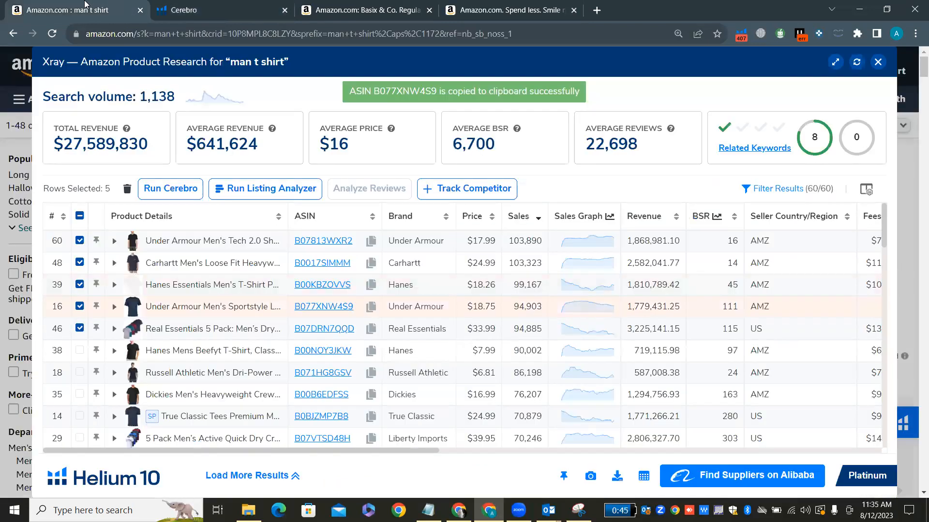
pyautogui.click(371, 329)
pyautogui.click(218, 7)
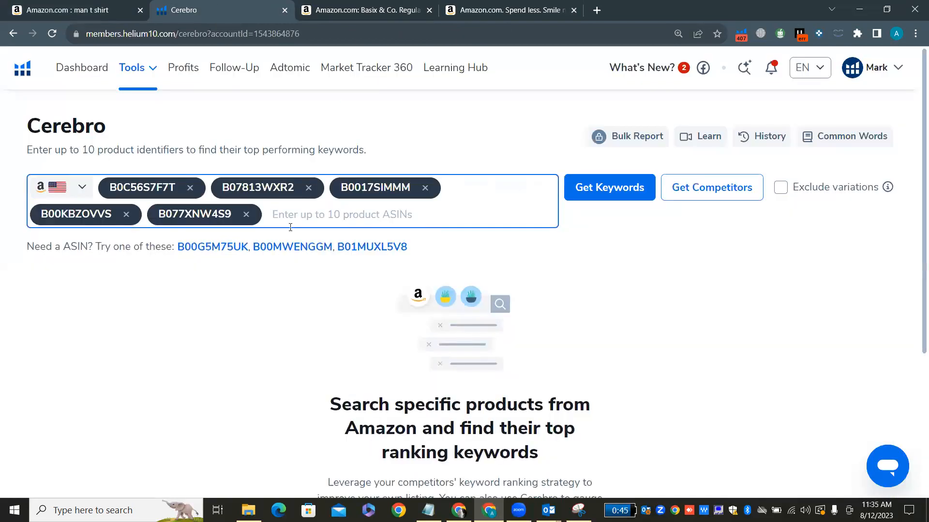
pyautogui.hotkey('ctrl', 'v')
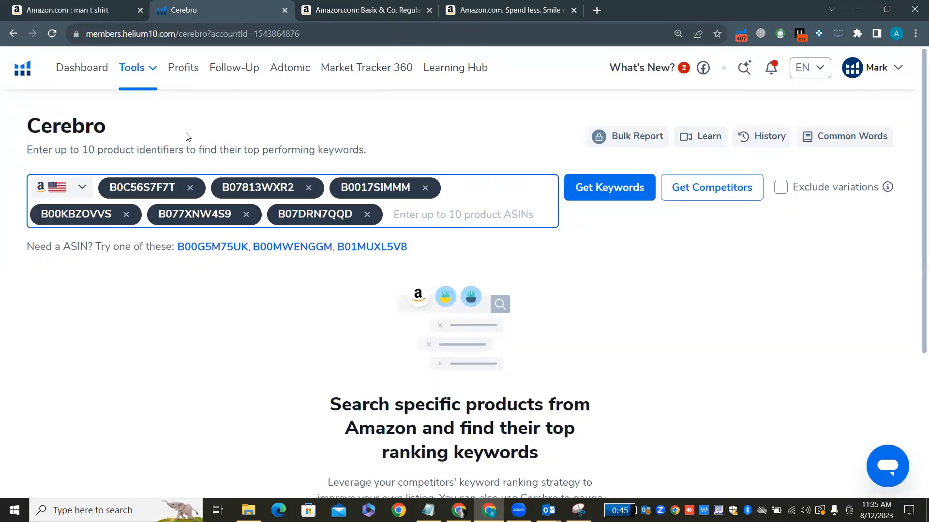
# Copy the Hanes Mens Beefyt T-Shirt's ASIN B00NOY3JKW from Xray and add it to the Cerebro lookup.
pyautogui.click(91, 15)
pyautogui.click(371, 350)
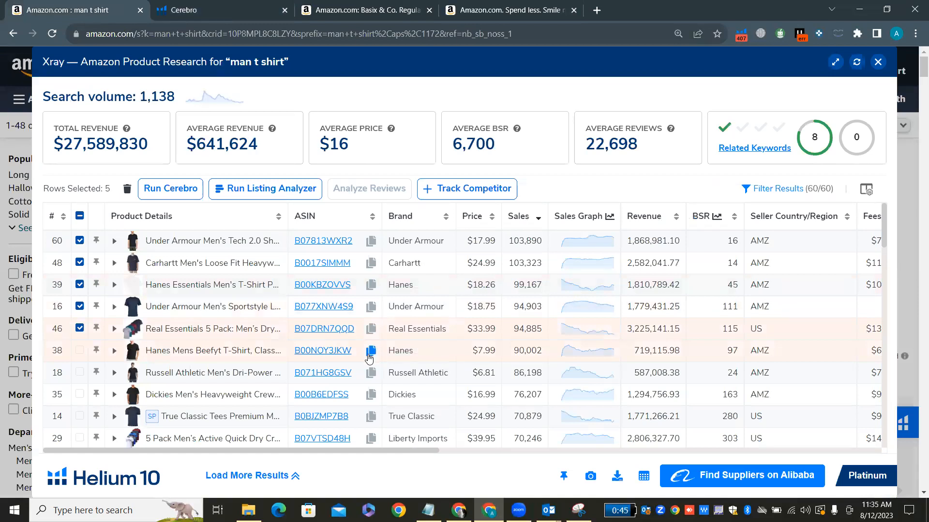
pyautogui.click(218, 7)
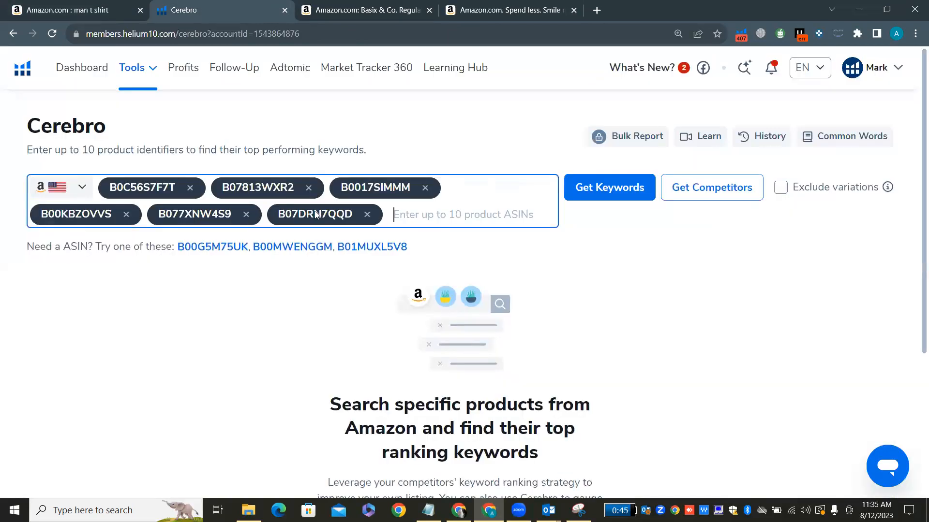
pyautogui.hotkey('ctrl', 'v')
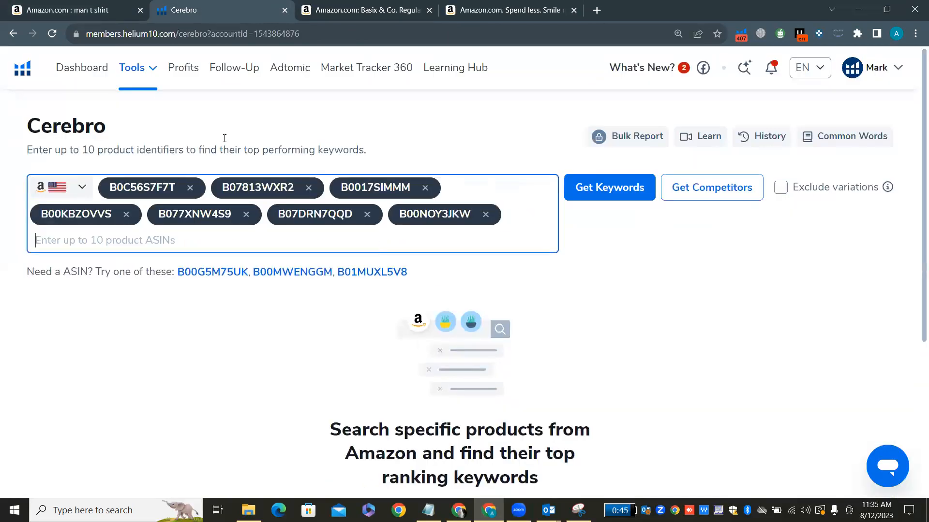
# Copy the Russell Athletic Men's Dri-Power shirt's ASIN B071HG8GSV from Xray and add it to the Cerebro lookup.
pyautogui.click(63, 7)
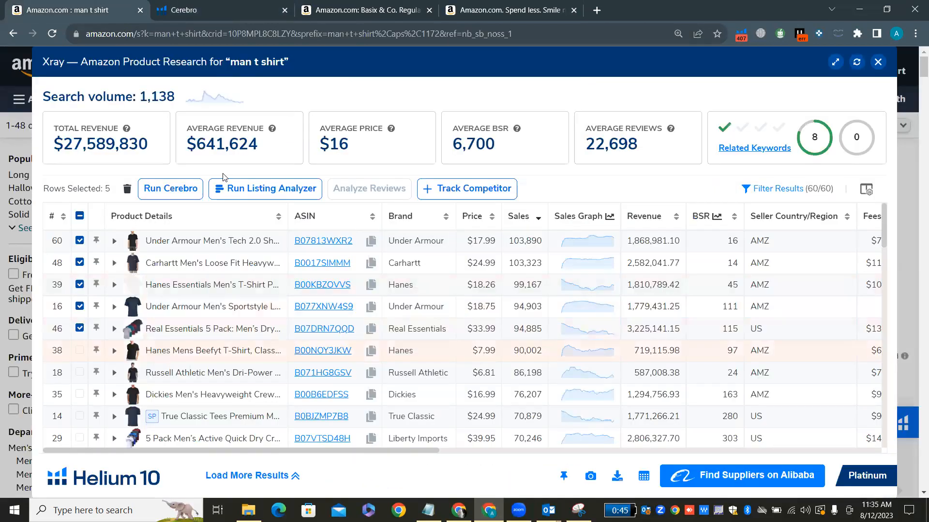
pyautogui.click(371, 374)
pyautogui.click(218, 7)
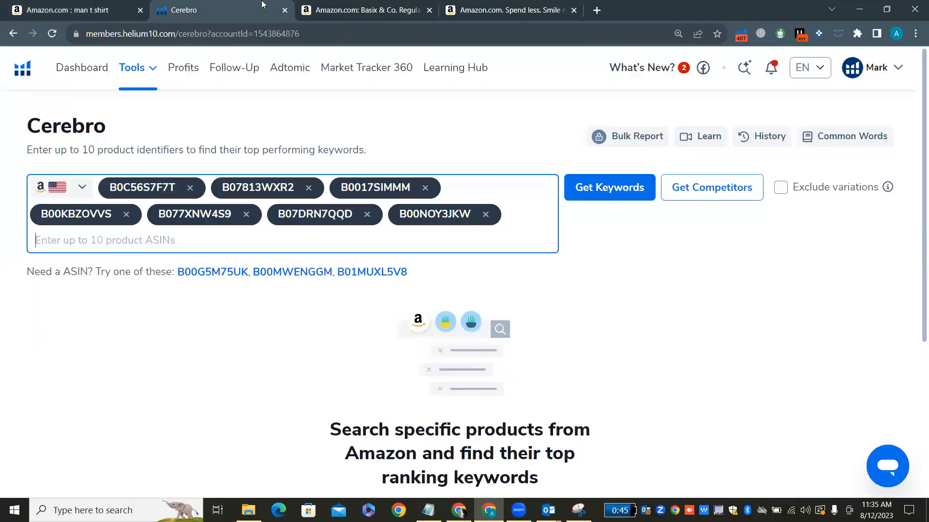
pyautogui.hotkey('ctrl', 'v')
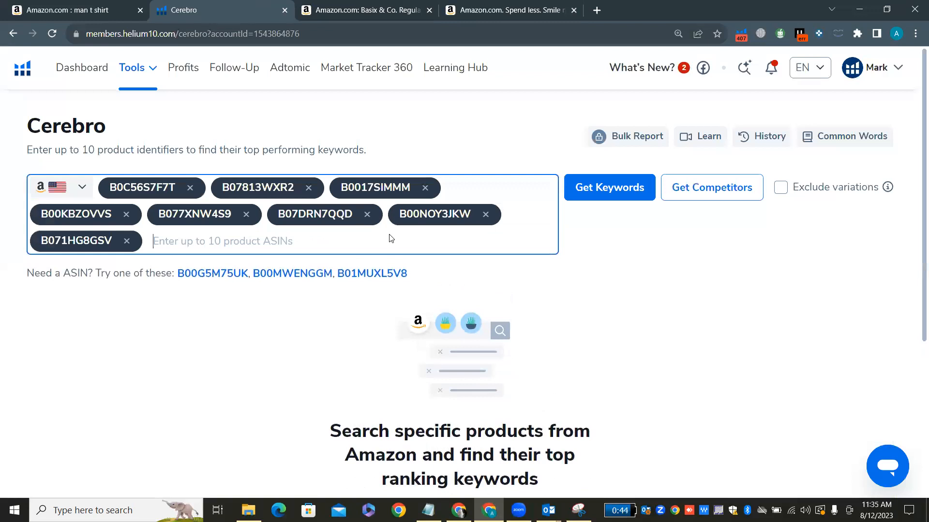
# Copy the Dickies Men's Heavyweight Crew shirt's ASIN B00B6EDFSS from Xray and add it to the Cerebro lookup.
pyautogui.click(106, 4)
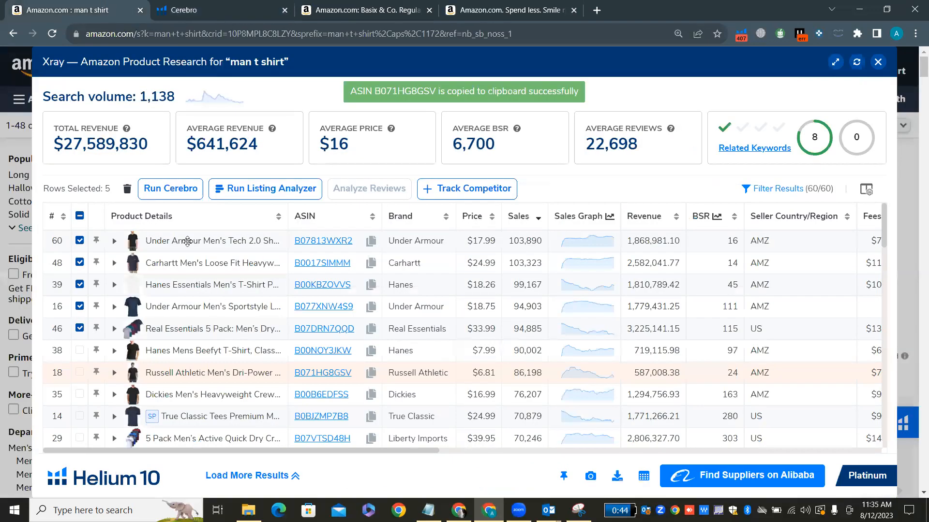
pyautogui.click(371, 398)
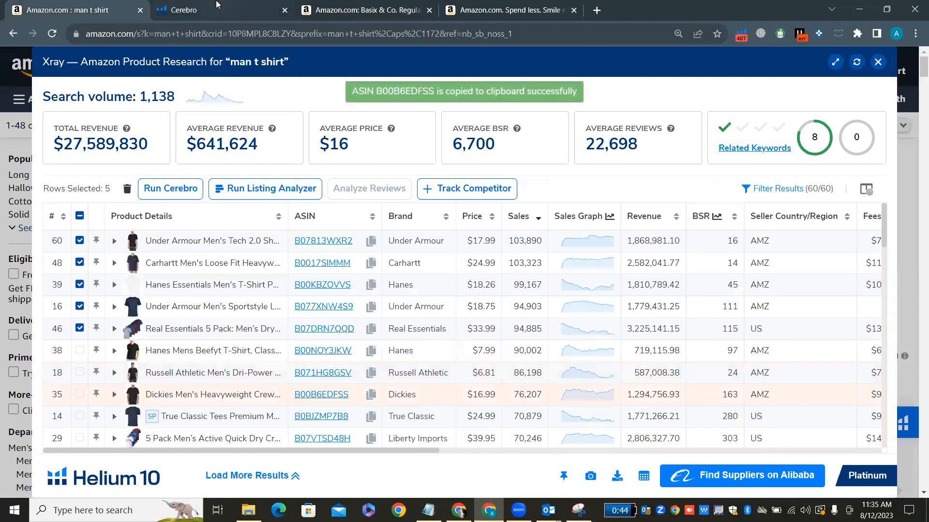
pyautogui.hotkey('ctrl', 'Tab')
pyautogui.hotkey('ctrl', 'v')
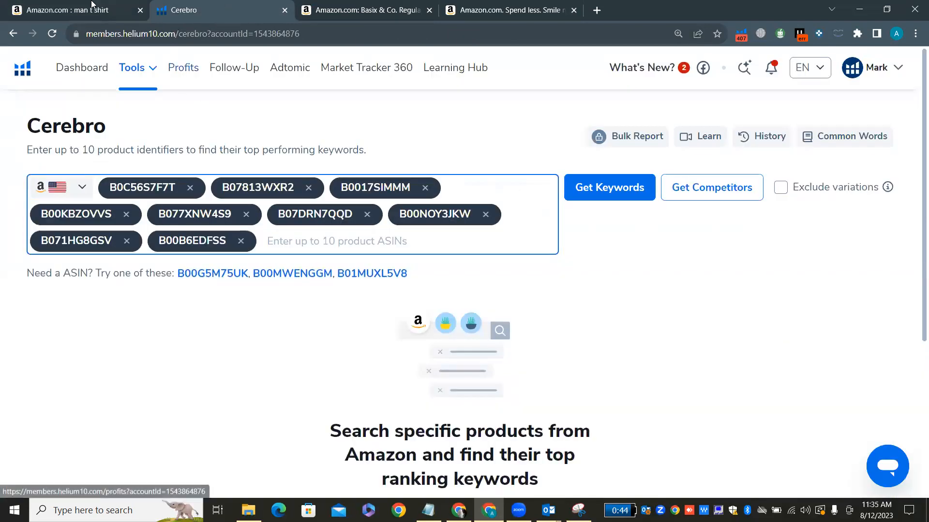
# Copy the True Classic Tees Premium shirt's ASIN B0BJZMP7B8 from Xray and add it to the Cerebro lookup.
pyautogui.hotkey('ctrl', 'shift', 'Tab')
pyautogui.click(370, 416)
pyautogui.hotkey('ctrl', 'Tab')
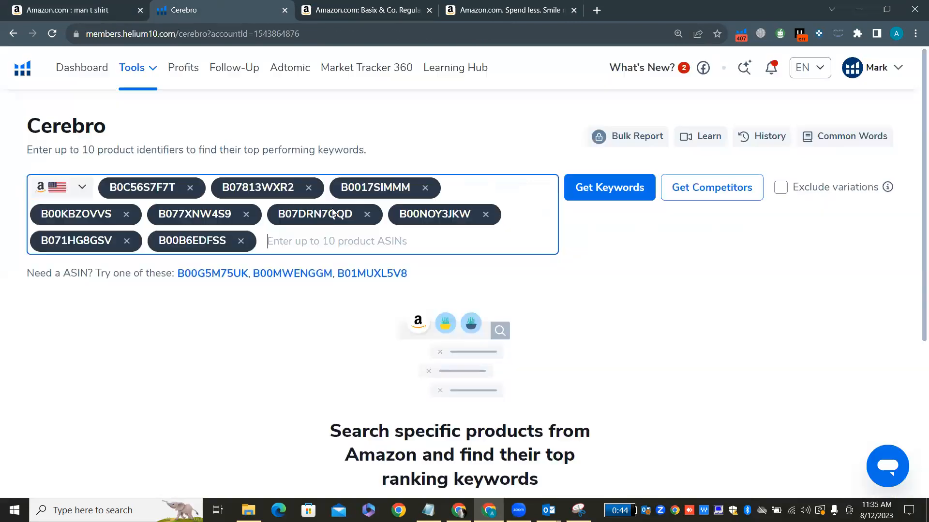
pyautogui.hotkey('ctrl', 'v')
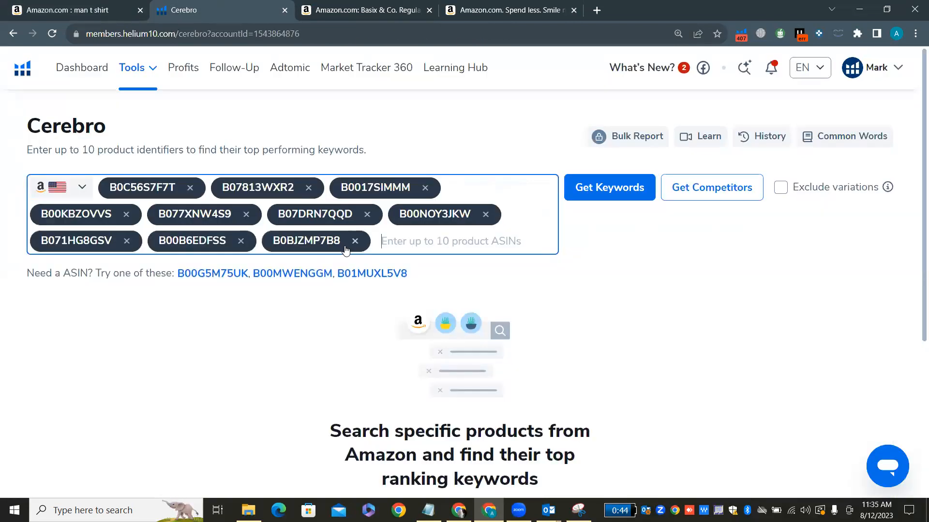
# Fetch the keywords for the ten entered ASINs, viewing the Basix & Co. product page before returning to Cerebro.
pyautogui.click(584, 189)
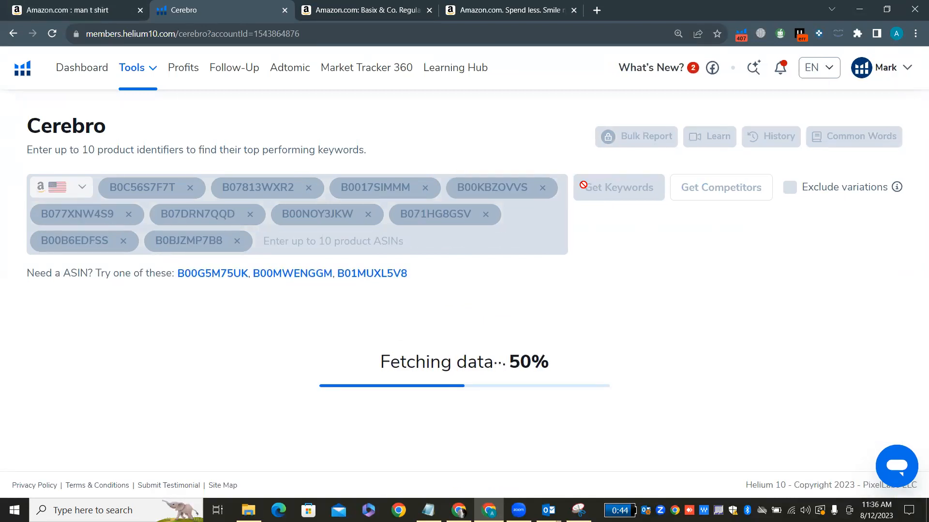
pyautogui.click(367, 9)
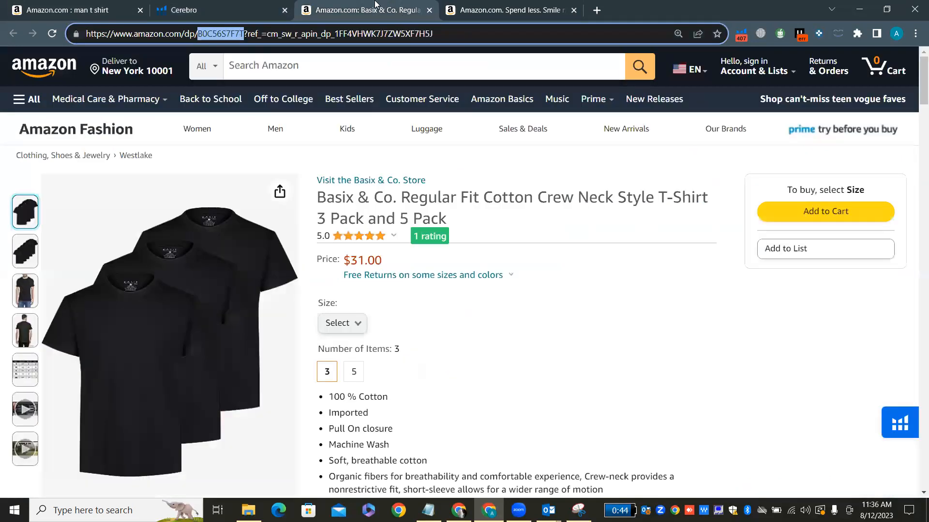
pyautogui.click(220, 4)
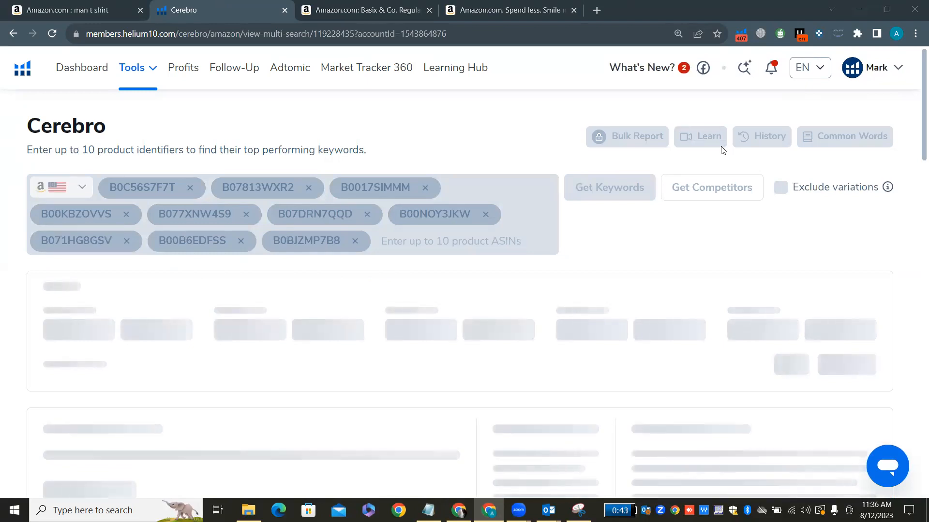
# Review the Cerebro keyword results and sort the keyword table by search volume, highest first.
pyautogui.scroll(-10, 428, 140)
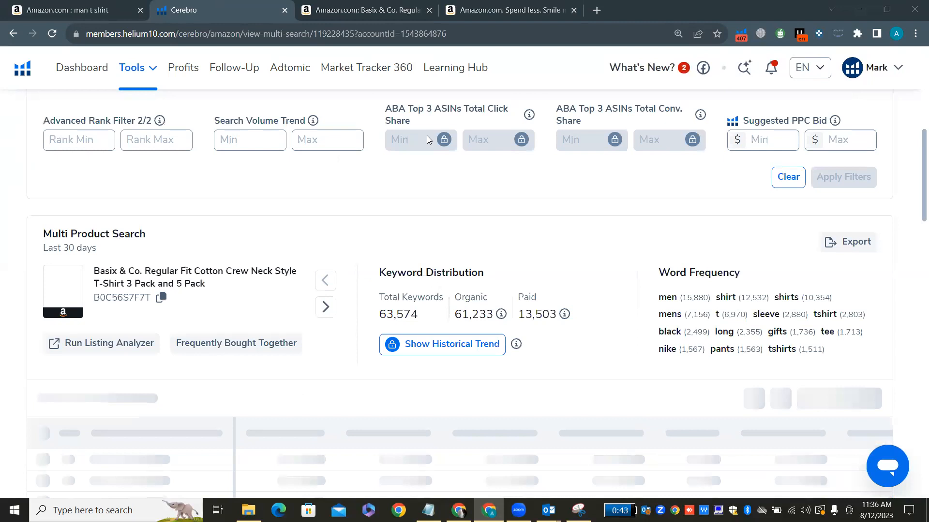
pyautogui.scroll(-8, 377, 143)
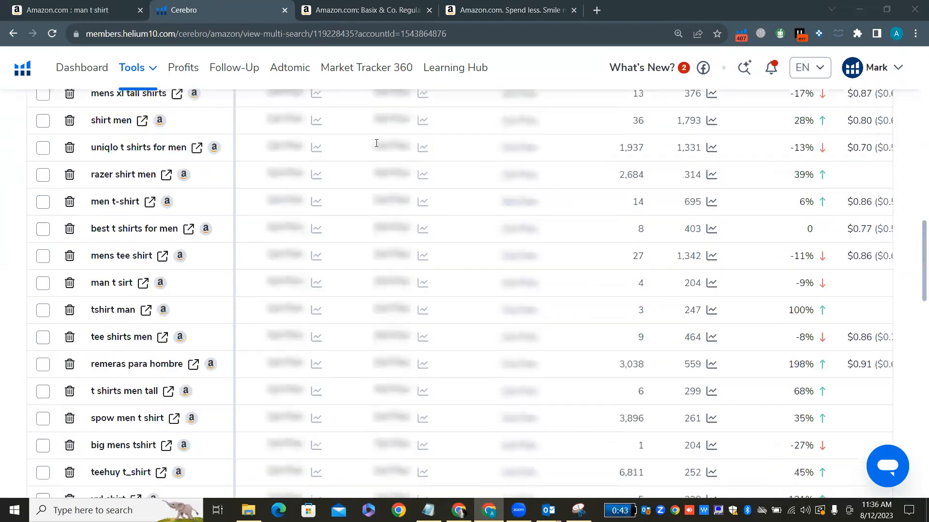
pyautogui.scroll(11, 377, 143)
pyautogui.scroll(-3, 376, 143)
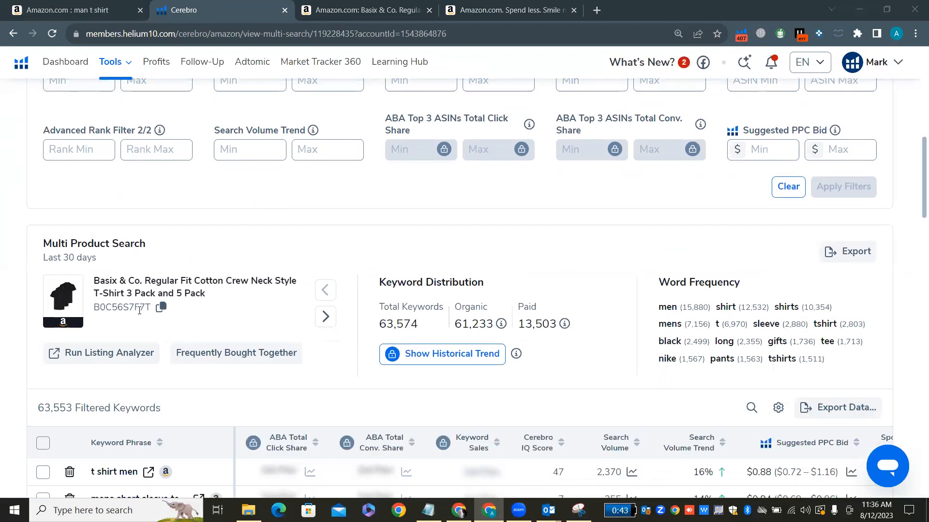
pyautogui.scroll(-3, 487, 295)
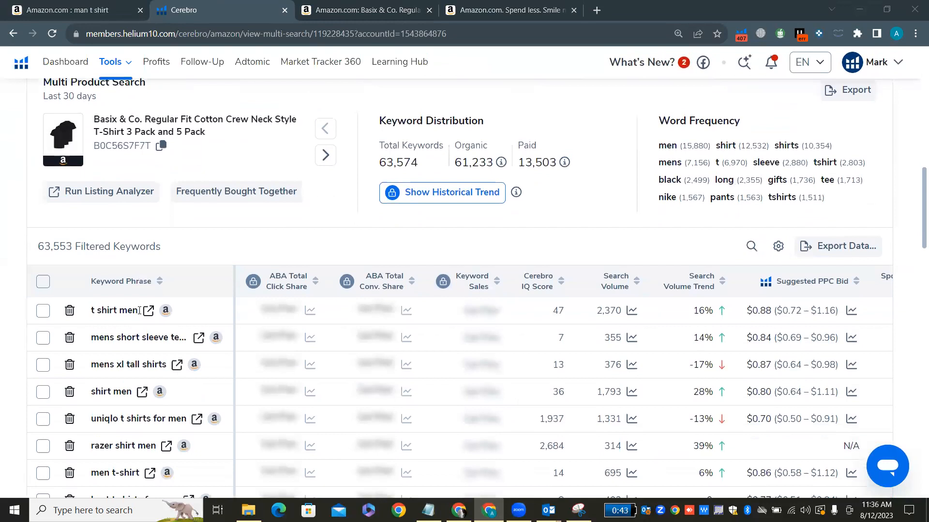
pyautogui.click(634, 281)
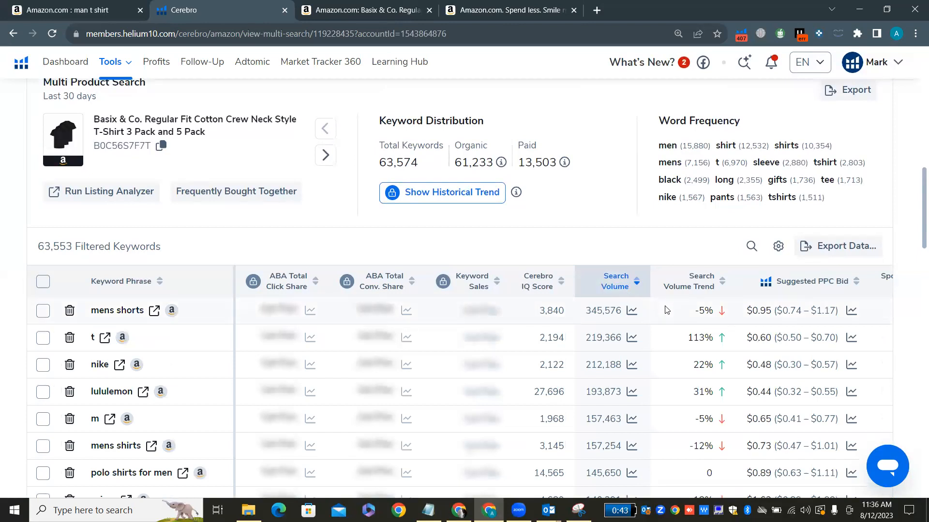
# Sort the keyword table by Position (Rank) in ascending order and inspect the relative rank details of "basix black label".
pyautogui.hscroll(5, 666, 310)
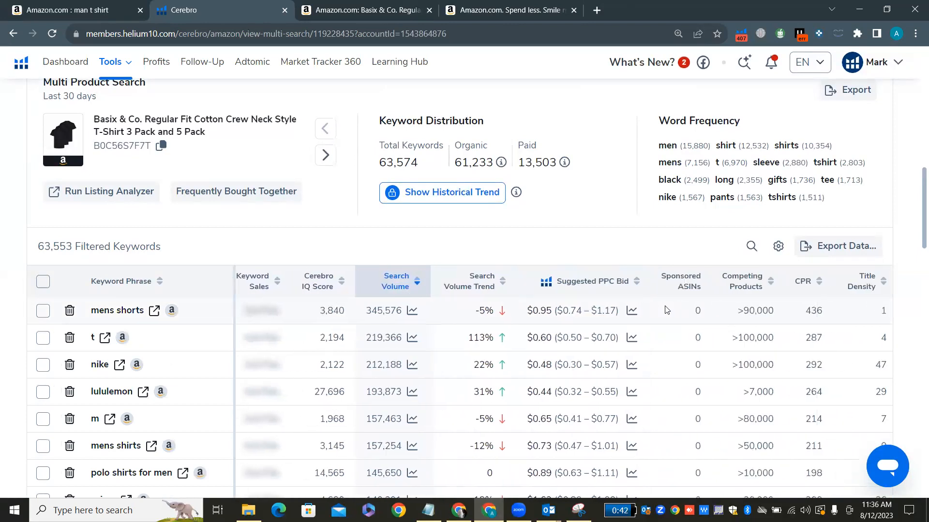
pyautogui.hscroll(2, 666, 310)
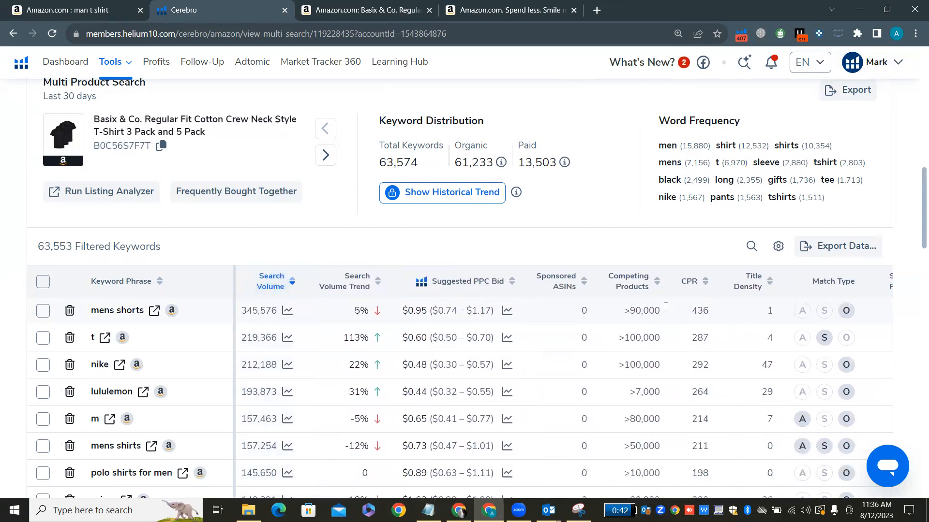
pyautogui.hscroll(4, 666, 310)
pyautogui.hscroll(6, 667, 310)
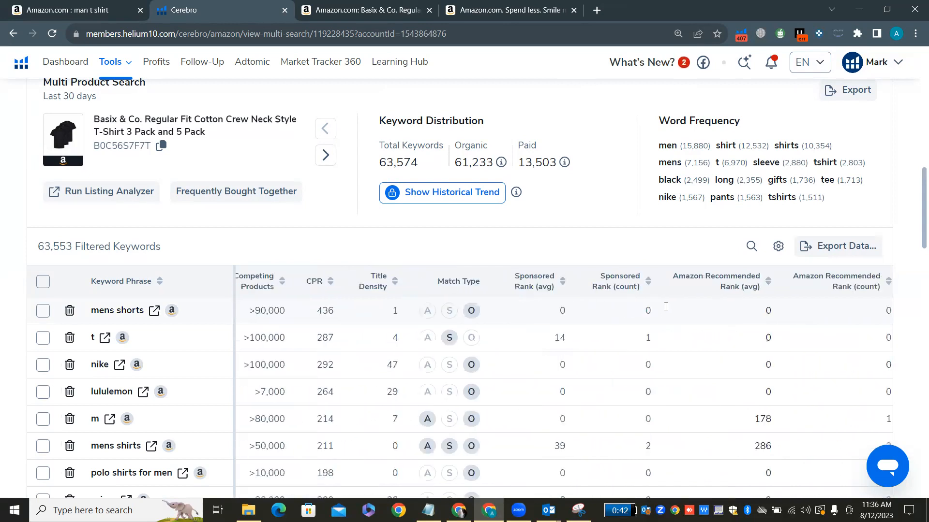
pyautogui.hscroll(5, 666, 310)
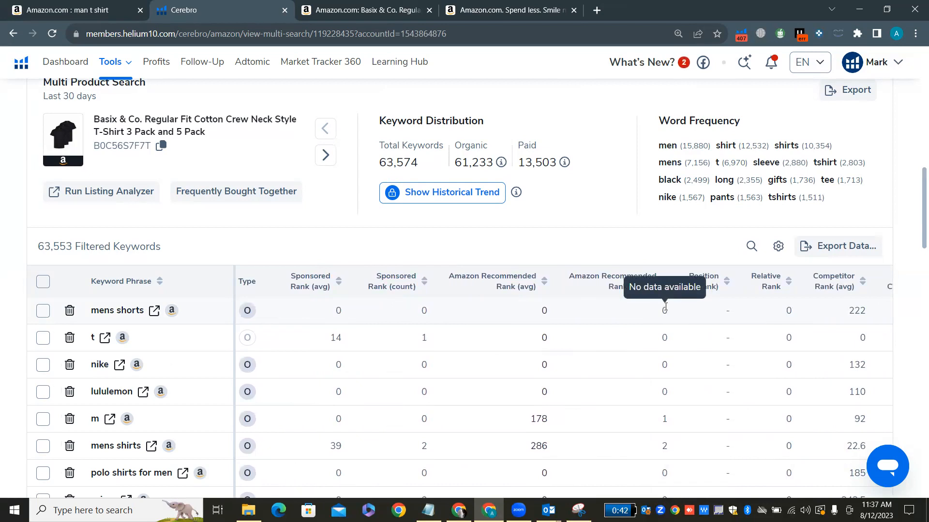
pyautogui.hscroll(1, 665, 307)
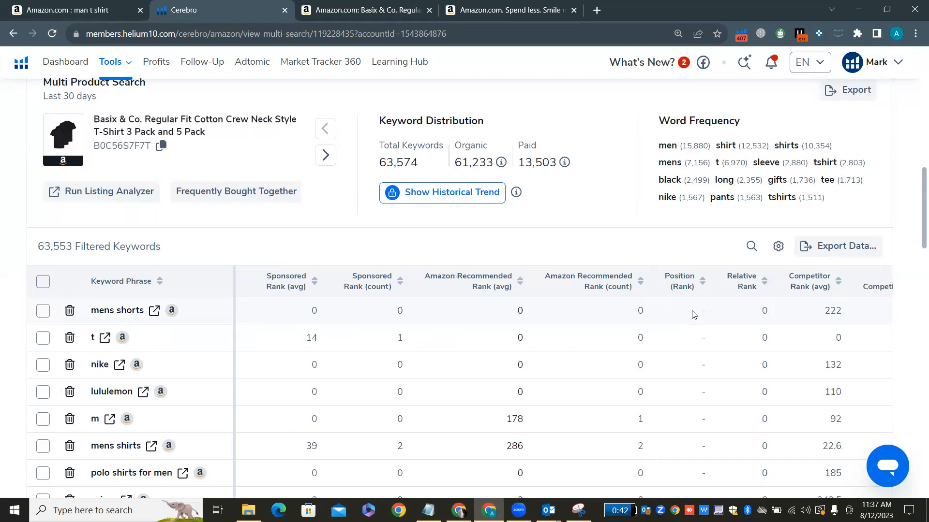
pyautogui.click(704, 282)
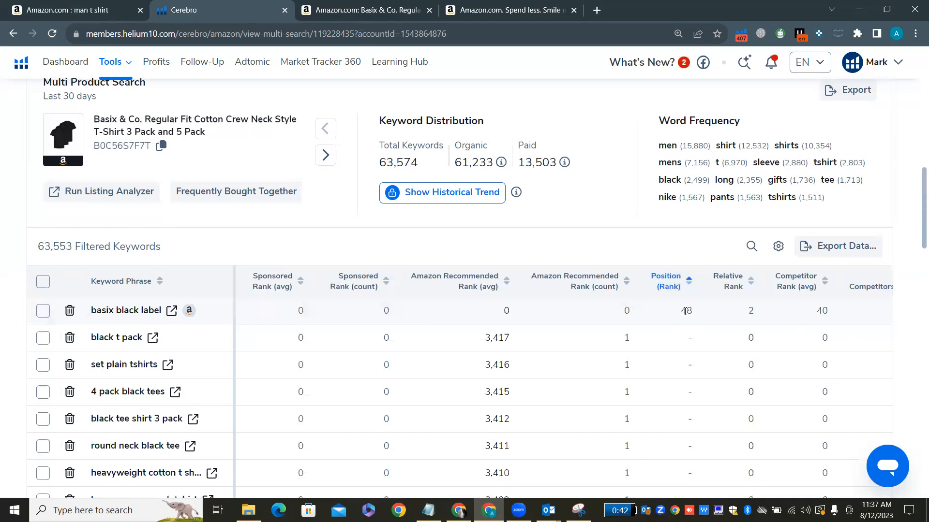
pyautogui.moveTo(751, 311)
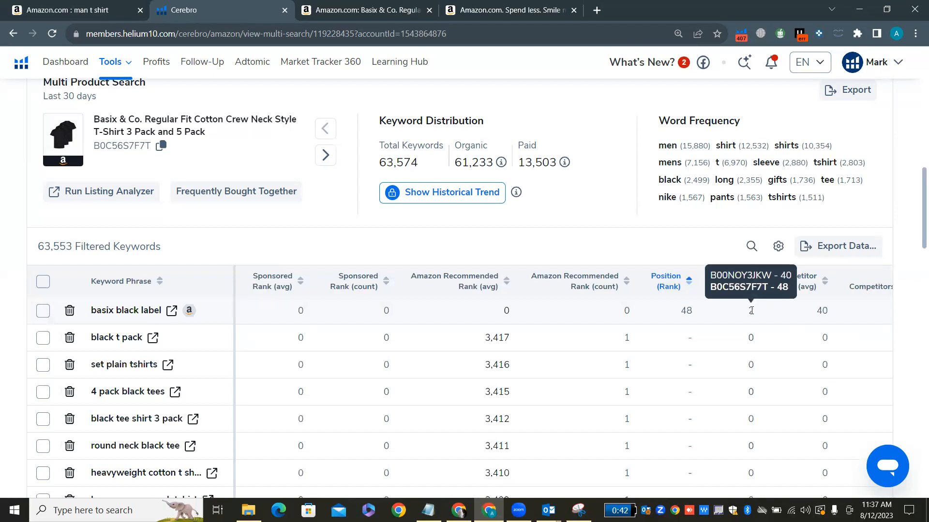